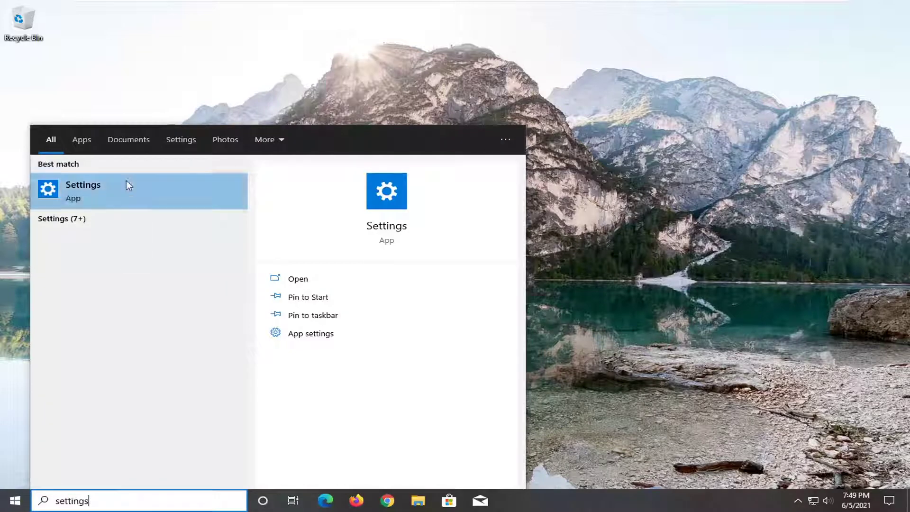
Step: Launch the Settings app and go to the System category
left_click(106, 188)
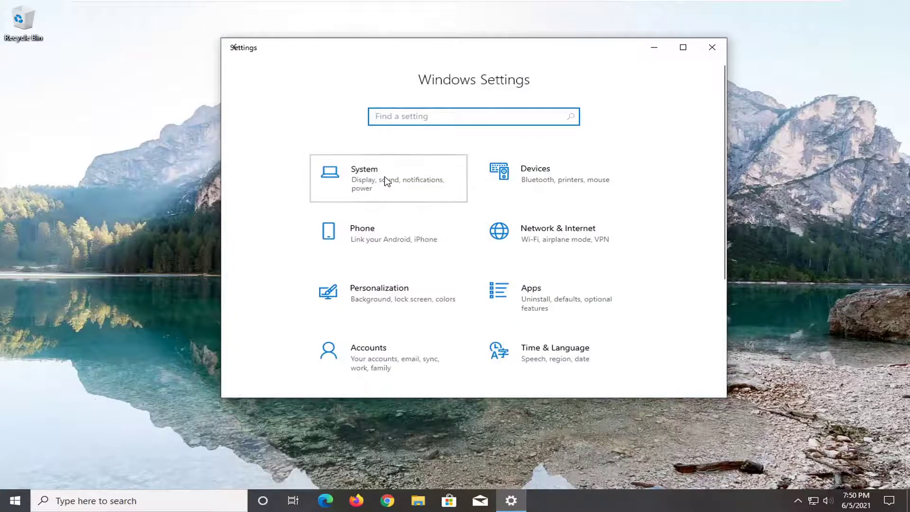
left_click(384, 181)
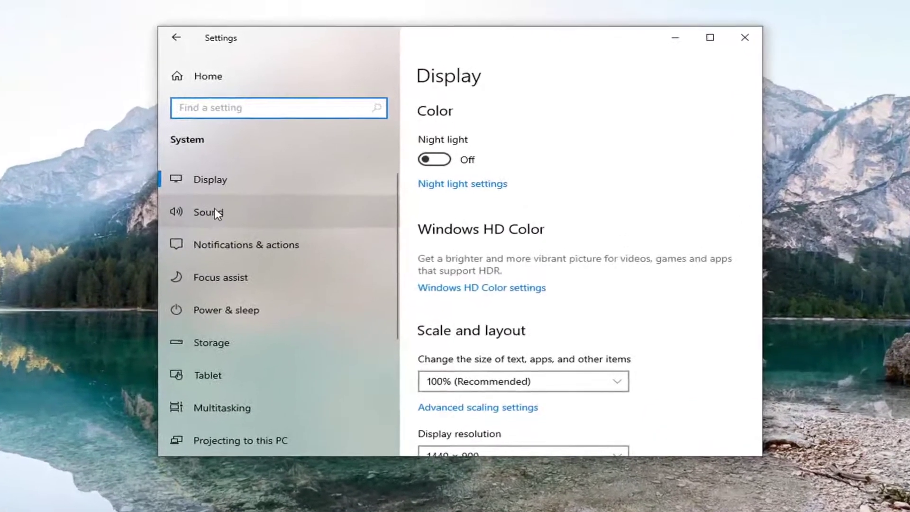
Step: On the Sound page, confirm Microphone (High Definition Audio Device) is the input device without changing it
left_click(217, 213)
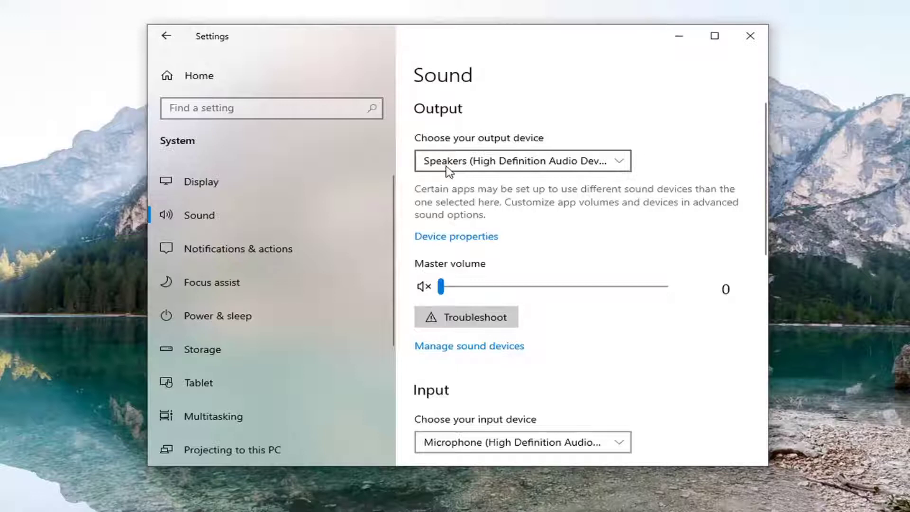
scroll(655, 206, "down", 3)
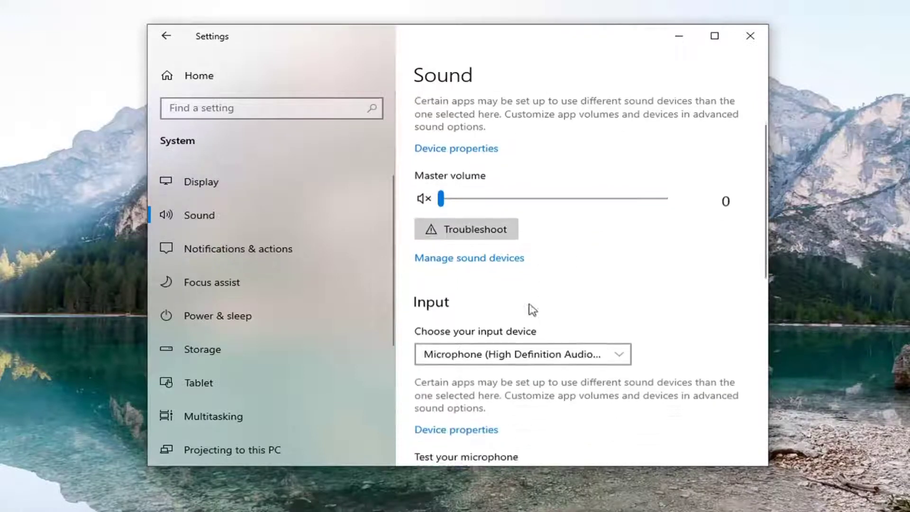
scroll(530, 309, "down", 2)
scroll(459, 270, "down", 2)
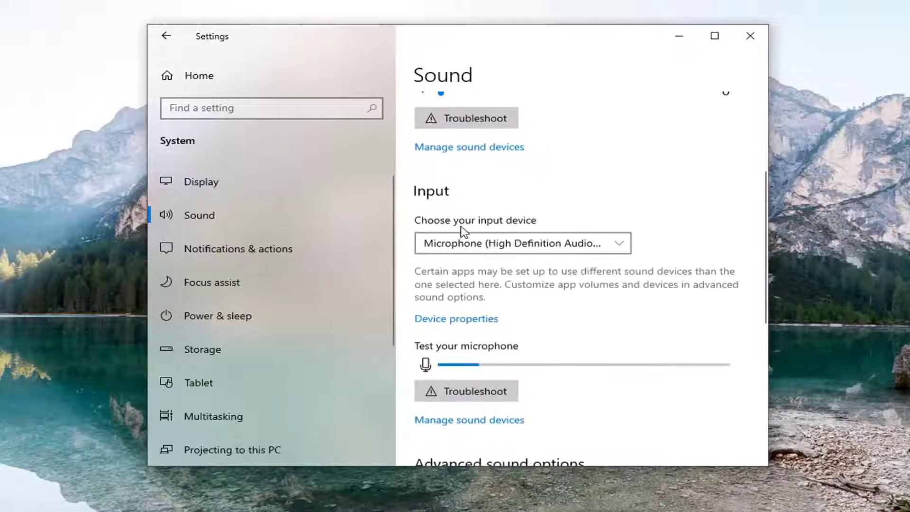
left_click(615, 245)
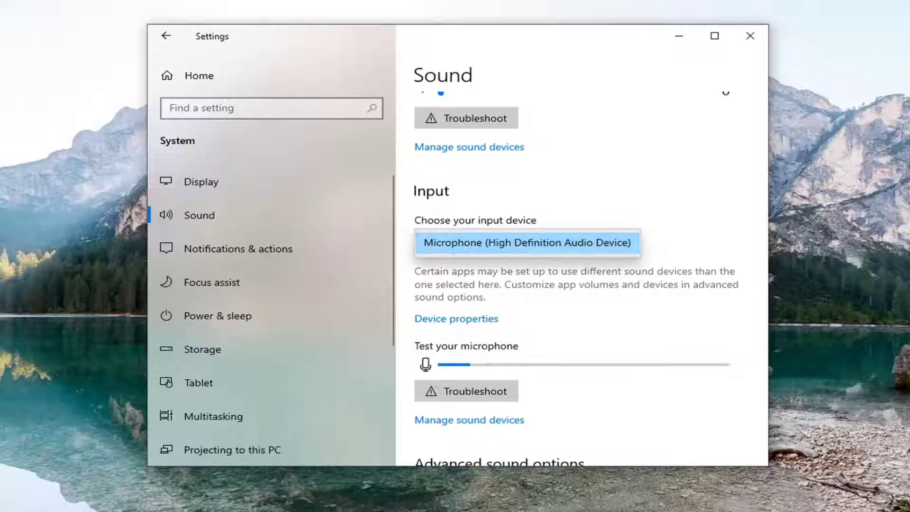
left_click(728, 267)
scroll(701, 278, "down", 2)
scroll(661, 297, "down", 2)
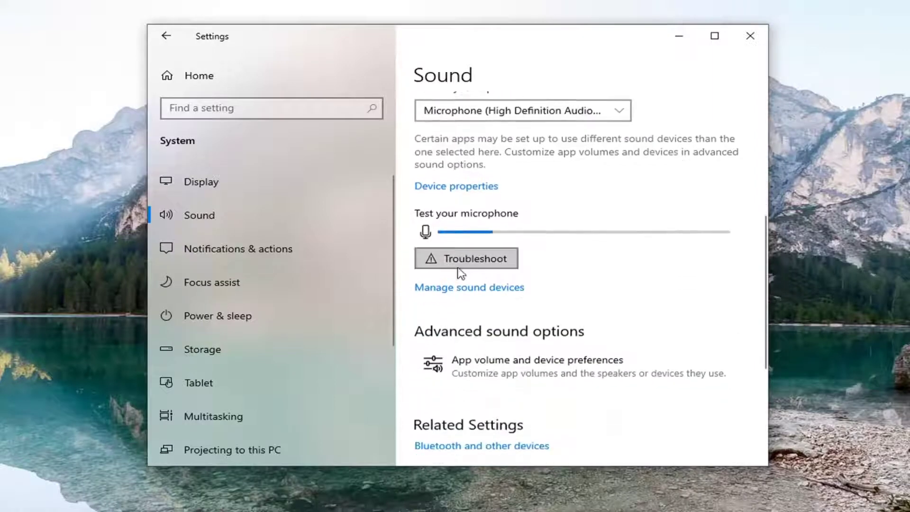
left_click(457, 262)
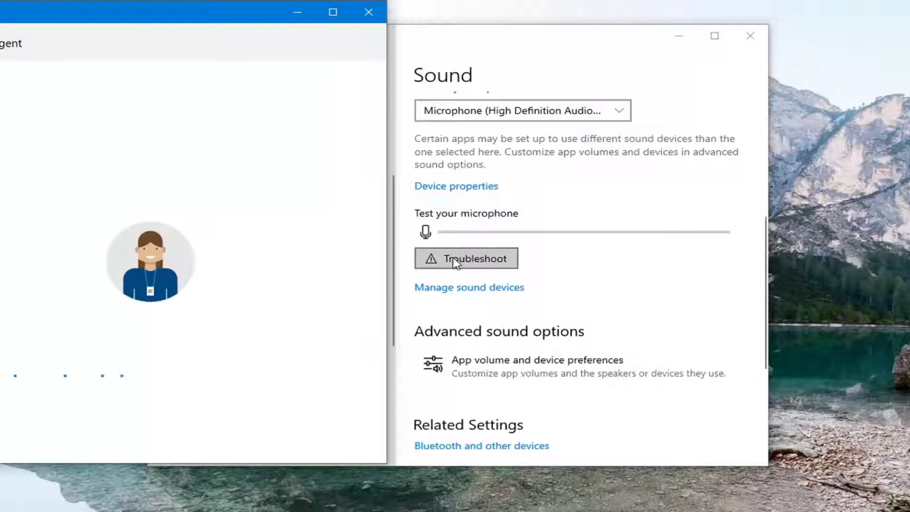
left_click(369, 13)
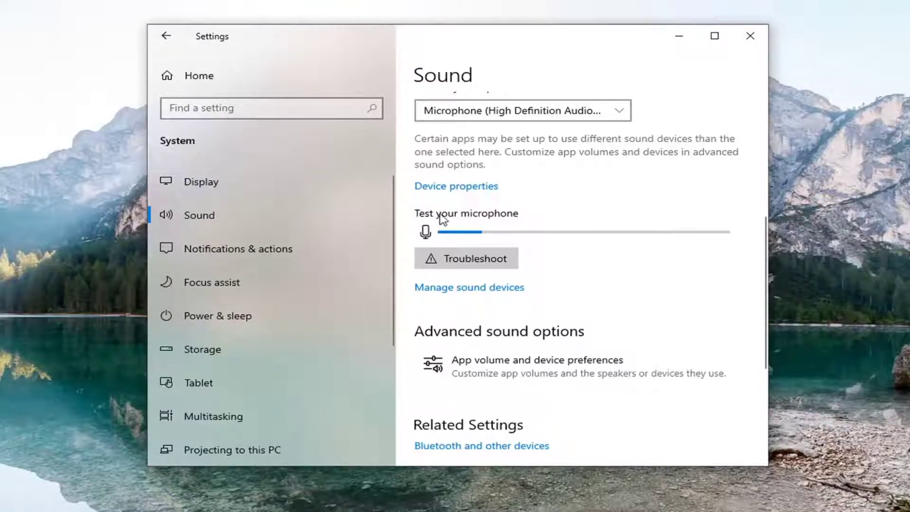
left_click(443, 258)
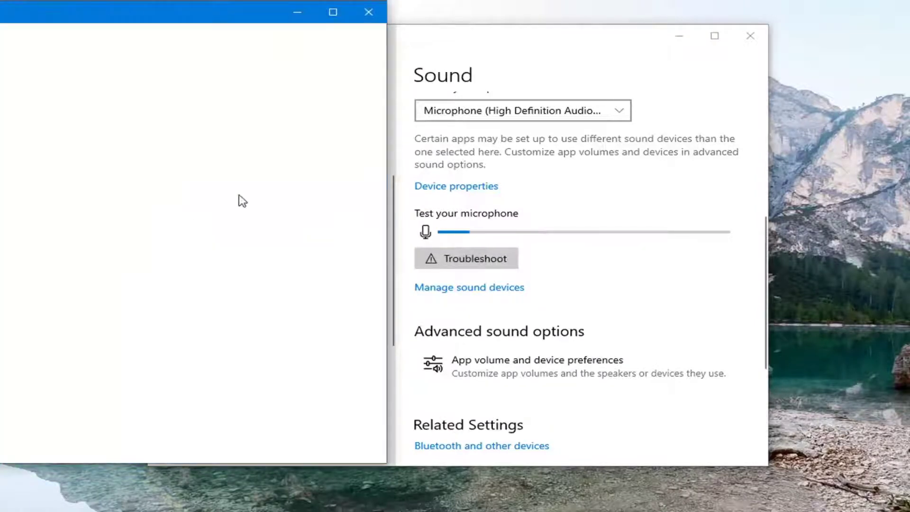
left_click(370, 12)
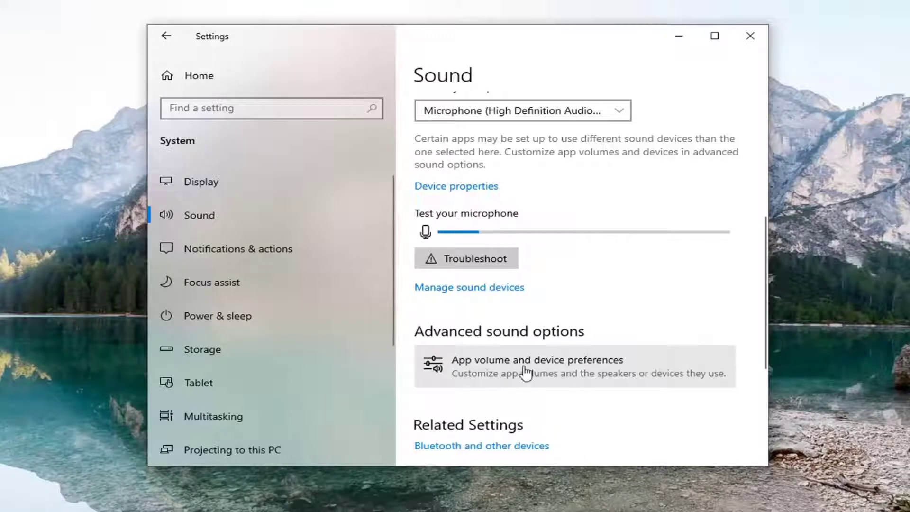
Step: Go to App volume and device preferences under Advanced sound options
left_click(512, 377)
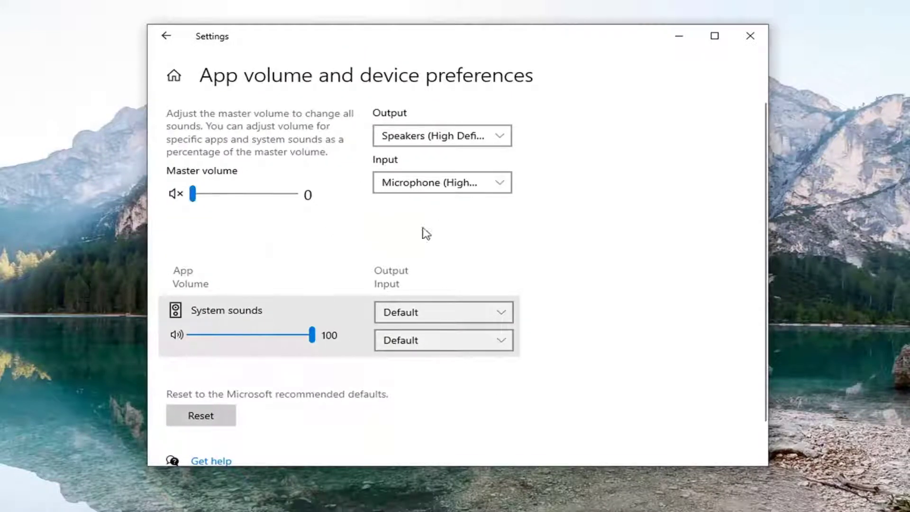
scroll(435, 306, "down", 2)
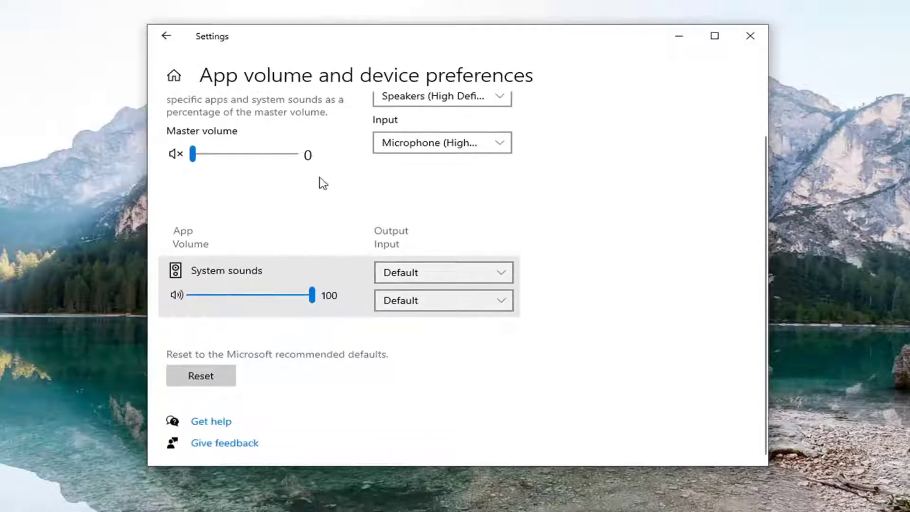
scroll(319, 183, "up", 2)
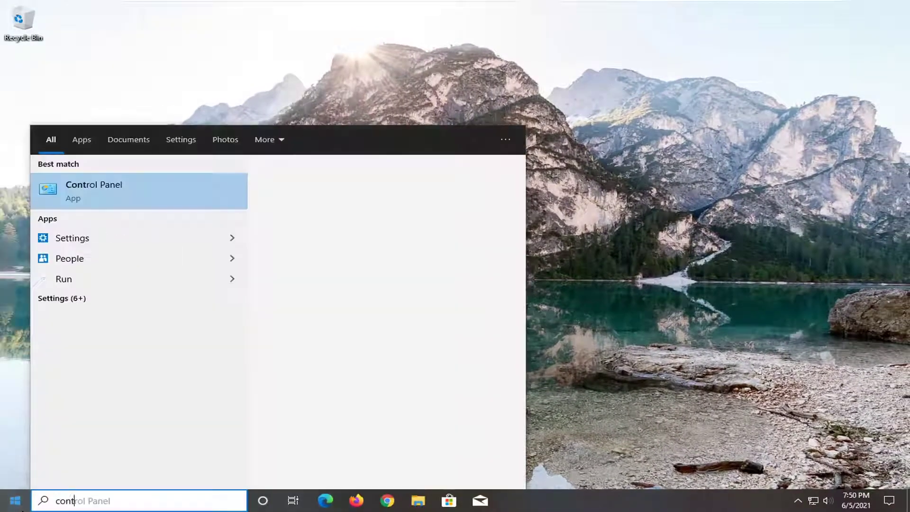
type("rol panel")
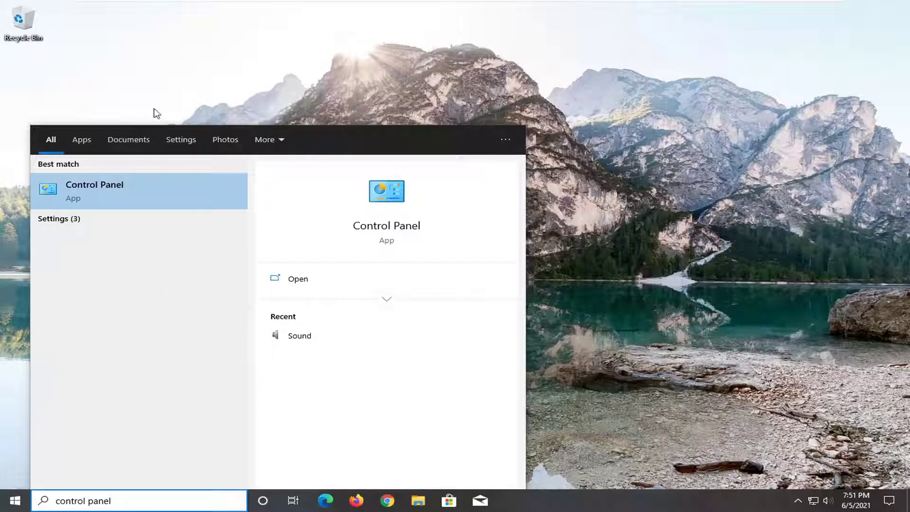
Step: Open Control Panel with View by kept at Large icons
left_click(127, 187)
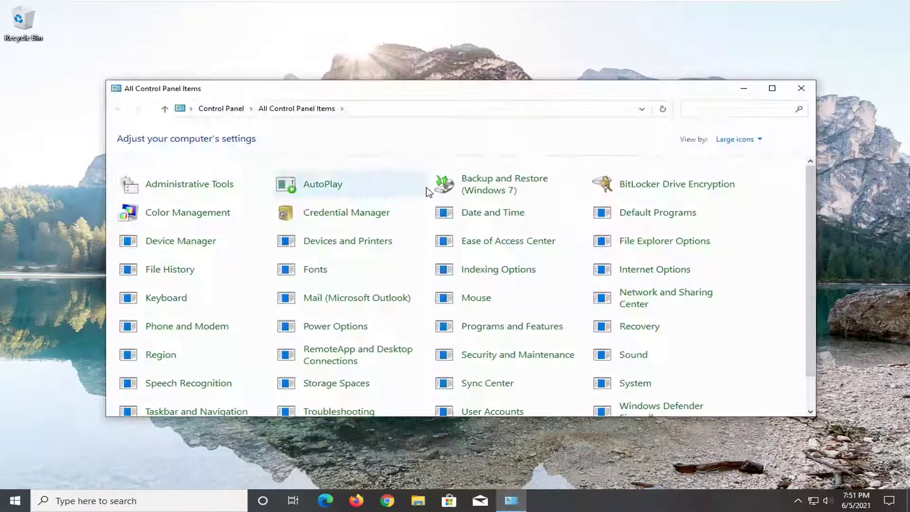
left_click(737, 140)
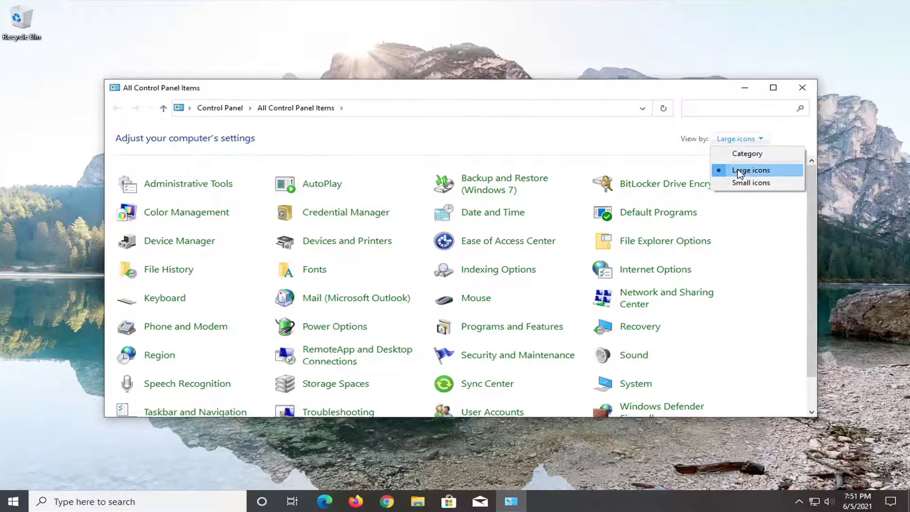
left_click(739, 173)
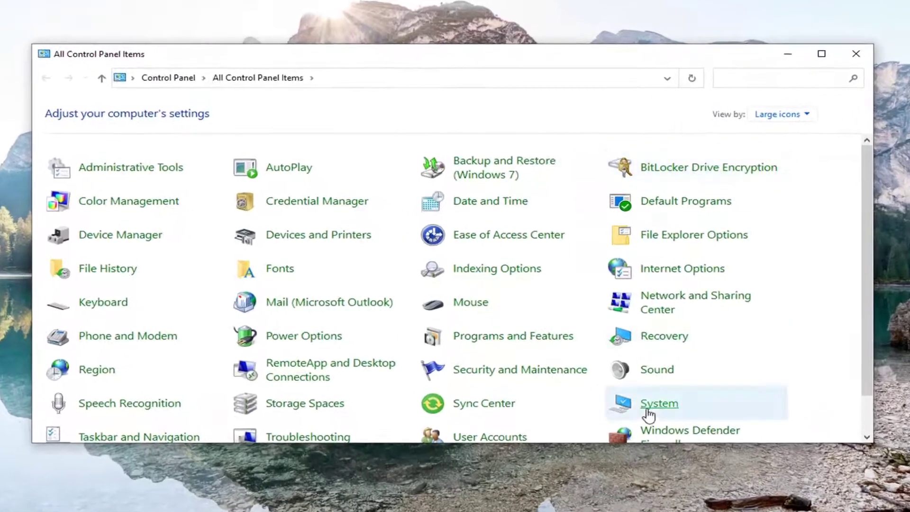
Step: Bring up the Sound dialog and select Microphone on its Recording tab
left_click(664, 374)
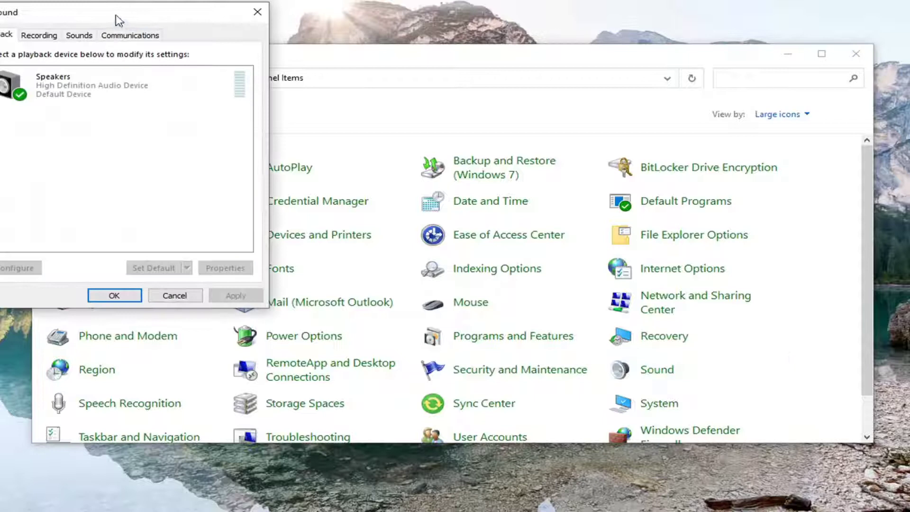
left_click_drag(118, 18, 402, 93)
left_click(338, 115)
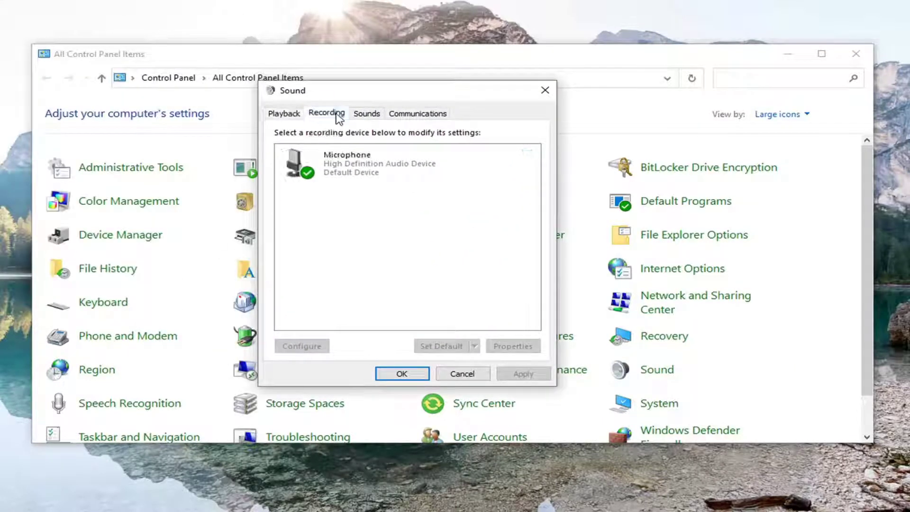
left_click(344, 170)
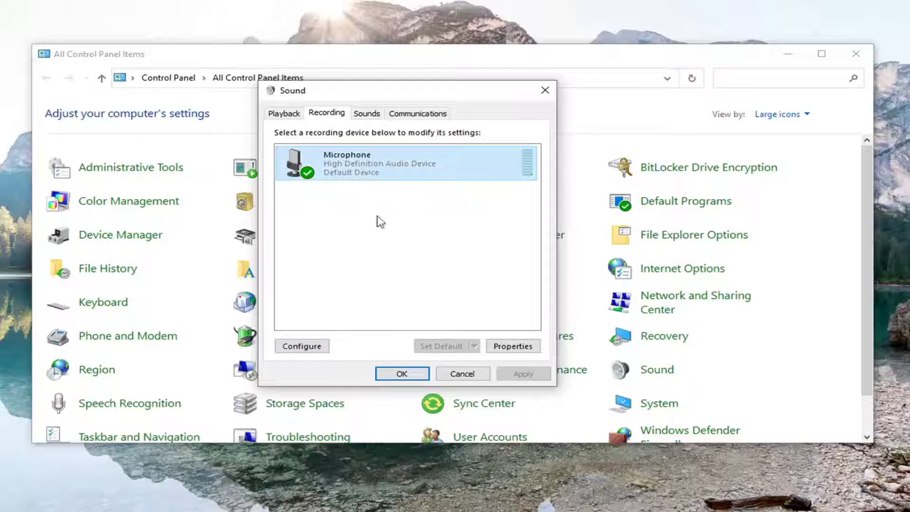
Step: Look over Microphone Properties' Advanced, Levels, Listen and General tabs, then close it with OK
left_click(501, 350)
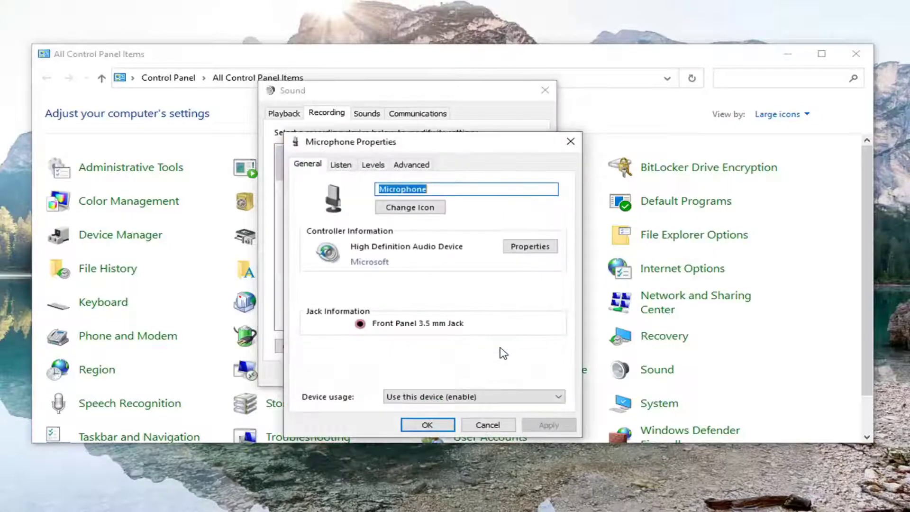
left_click_drag(432, 137, 413, 79)
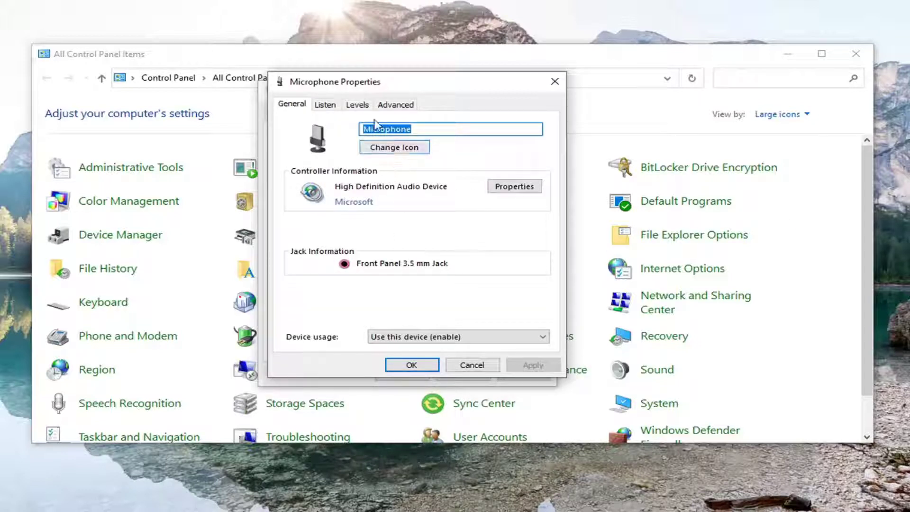
left_click(395, 105)
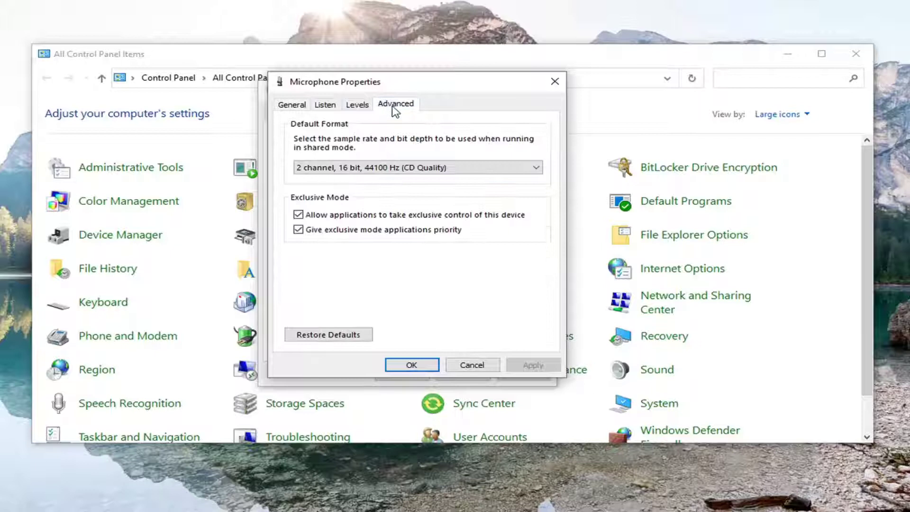
left_click(356, 105)
left_click(325, 105)
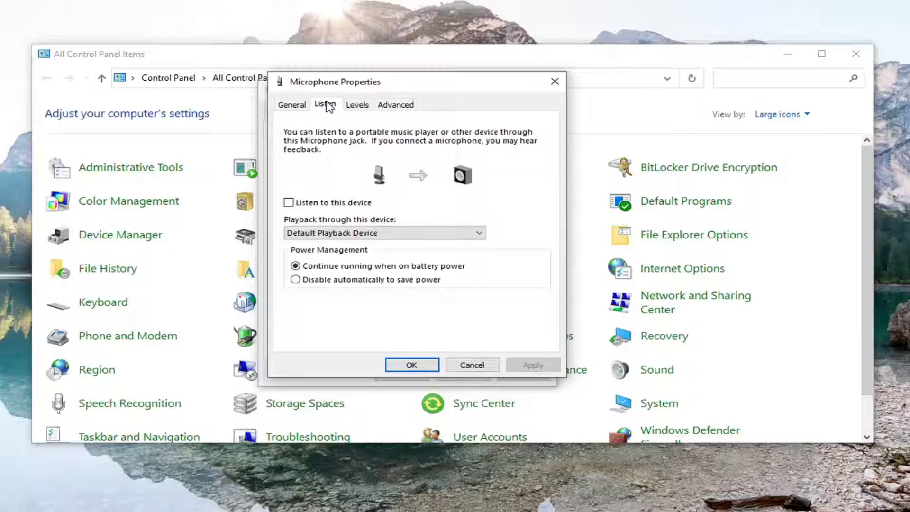
left_click(292, 105)
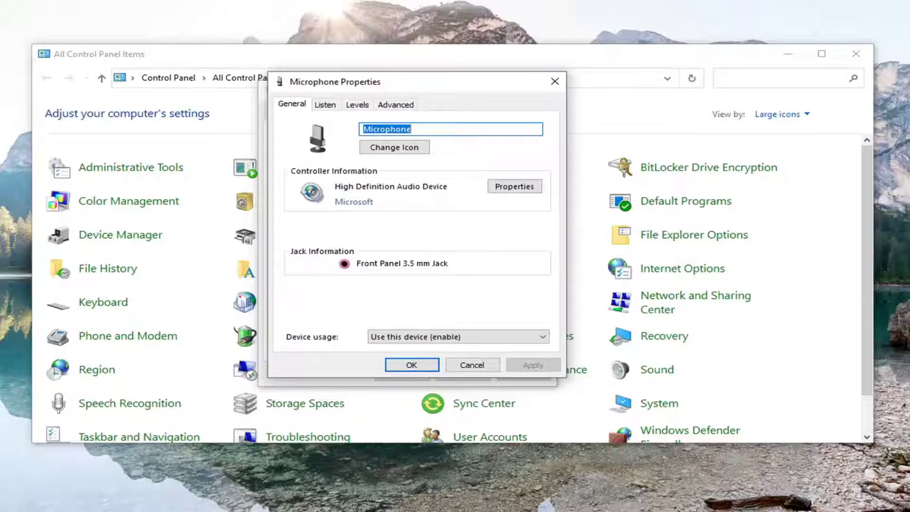
left_click(555, 81)
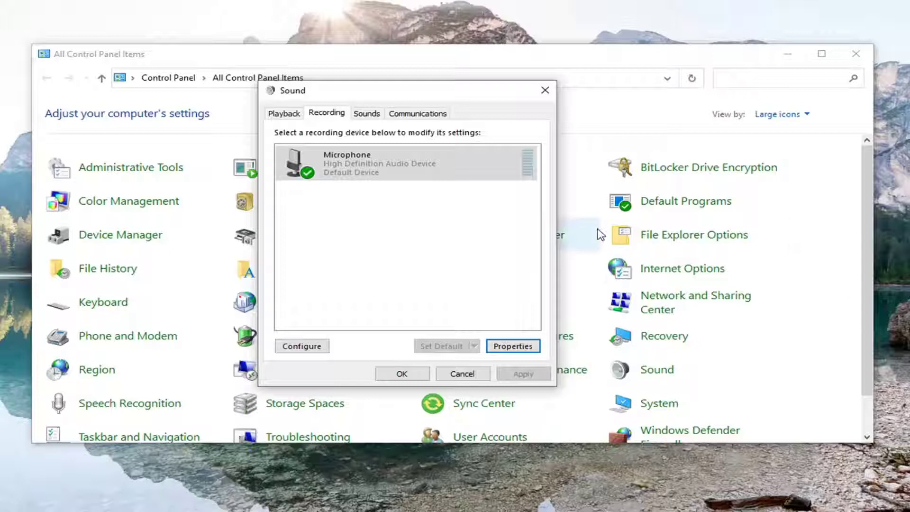
Step: Reopen Microphone Properties and browse its tabs, seeing Microphone level 96 and Boost +10.0 dB
left_click(377, 175)
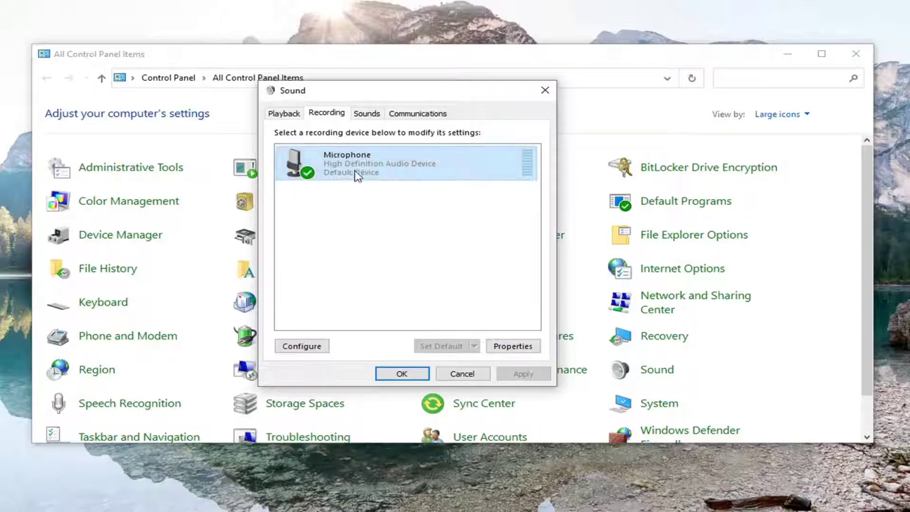
double_click(349, 165)
left_click(348, 166)
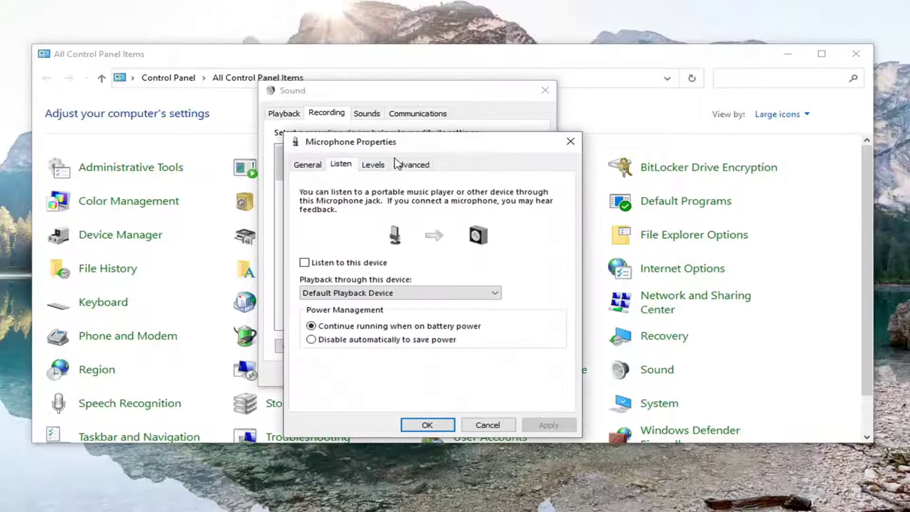
left_click(416, 165)
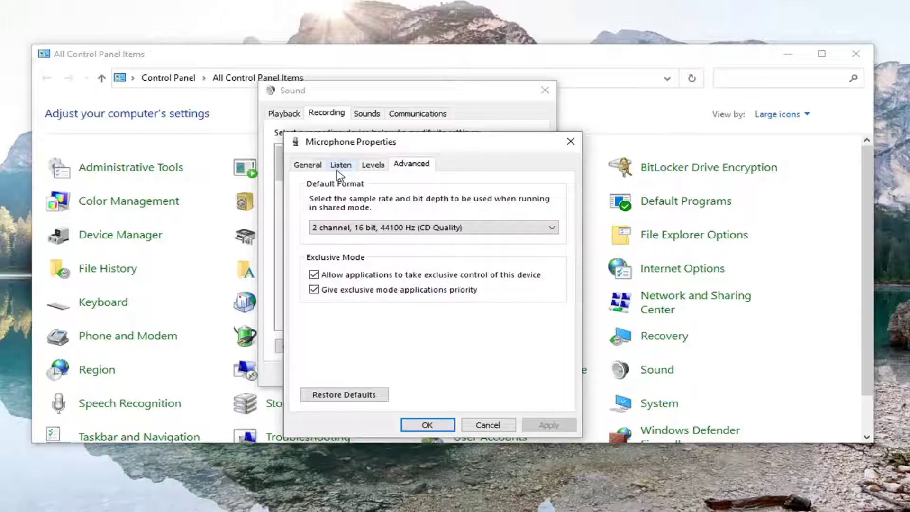
left_click(373, 165)
left_click(322, 167)
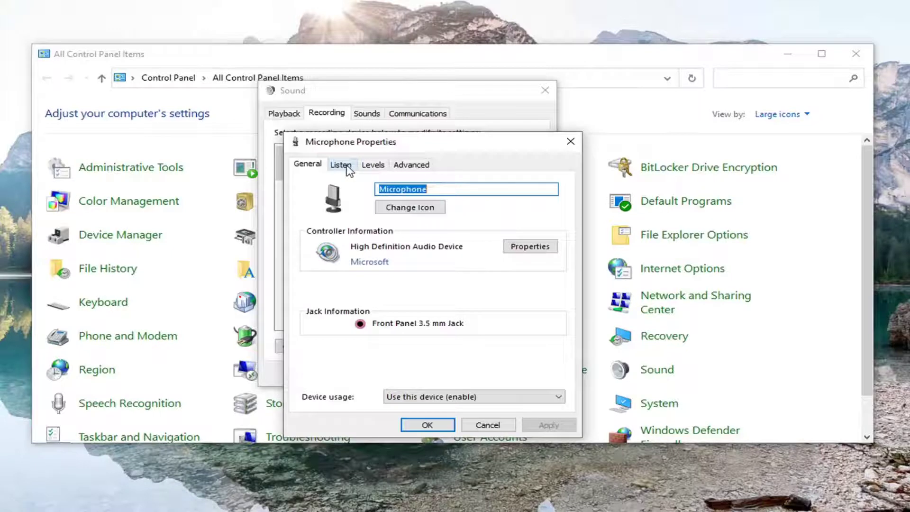
Step: Browse the Listen, Levels and Advanced tabs and move the properties window up
left_click(342, 165)
left_click(373, 165)
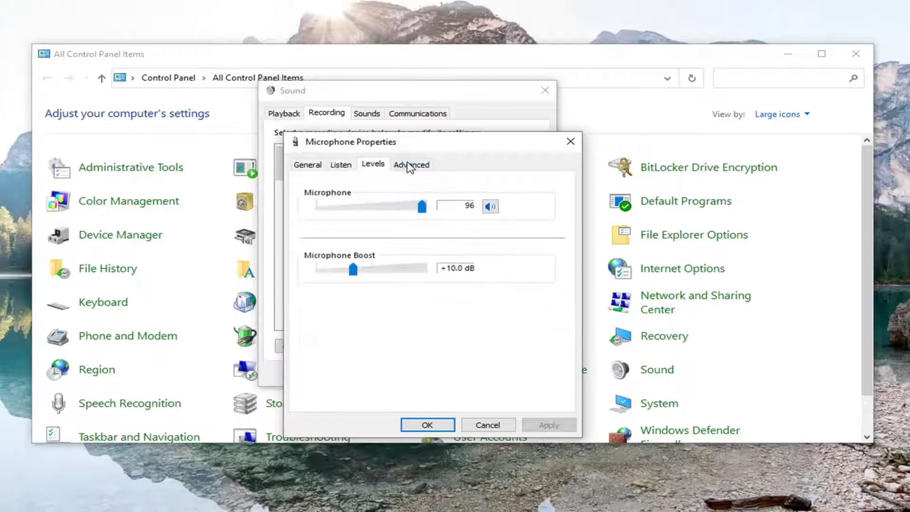
left_click(409, 164)
left_click(373, 164)
left_click(409, 168)
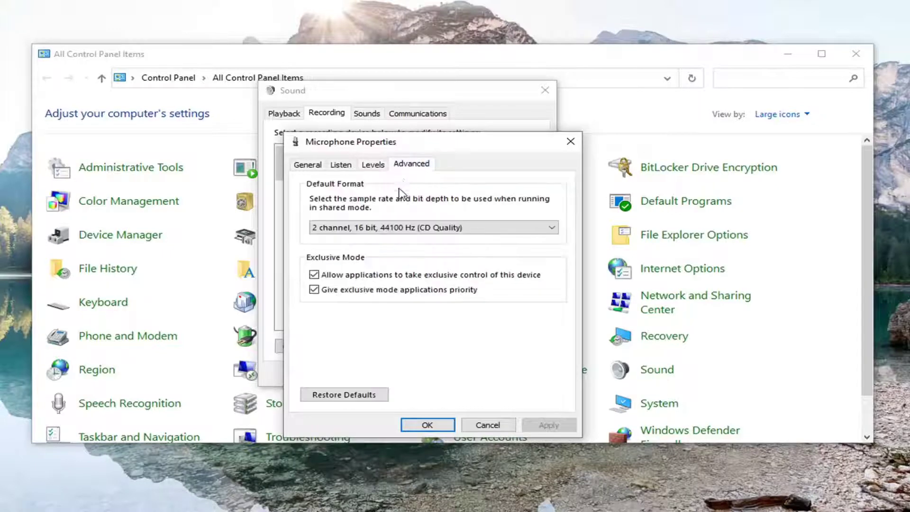
left_click_drag(401, 149, 381, 98)
Step: Keep the 16 bit, 44100 Hz format, restore advanced defaults, apply, and confirm with OK
left_click(347, 178)
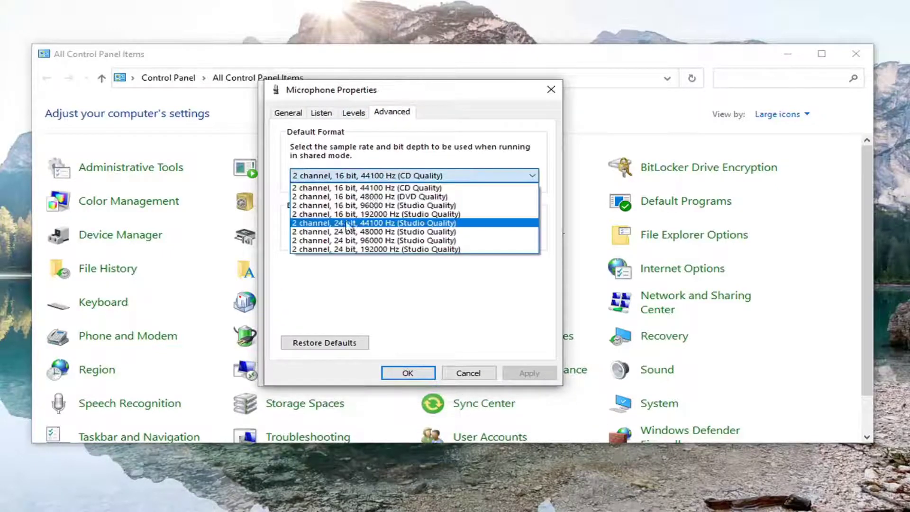
left_click(403, 307)
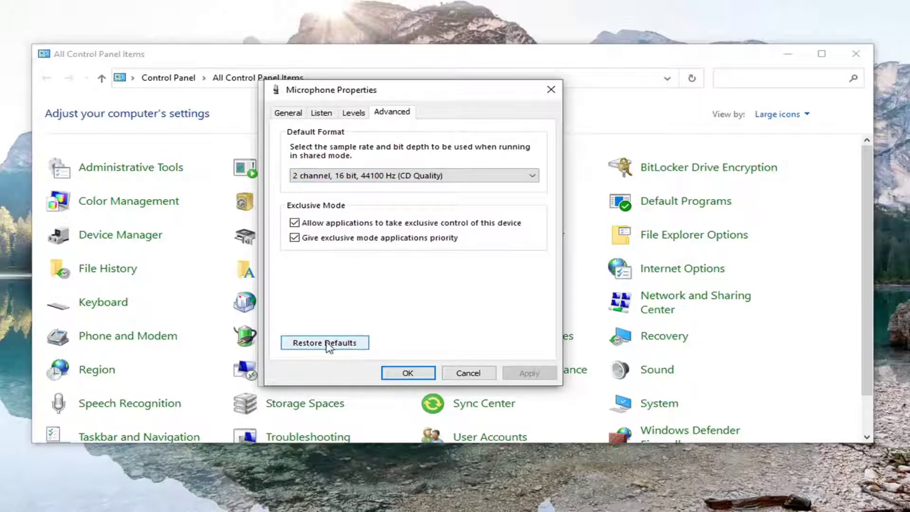
left_click(329, 346)
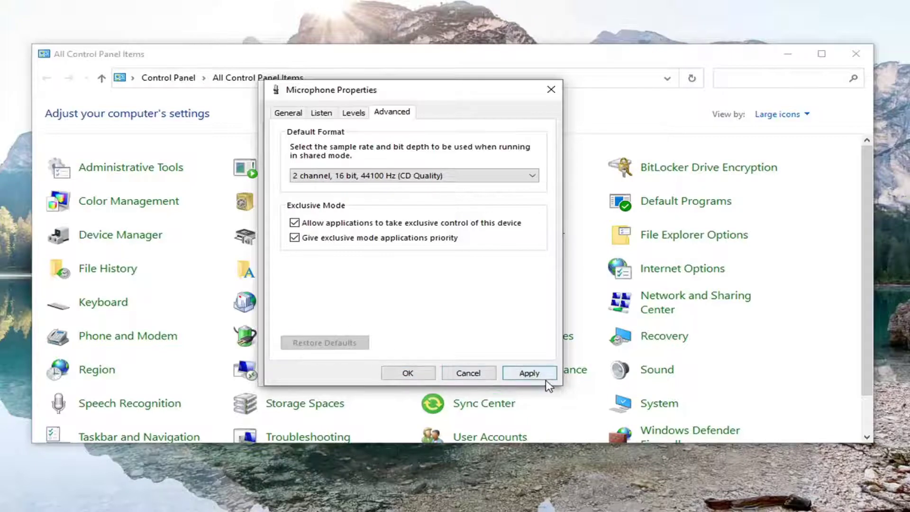
left_click(532, 376)
left_click(408, 373)
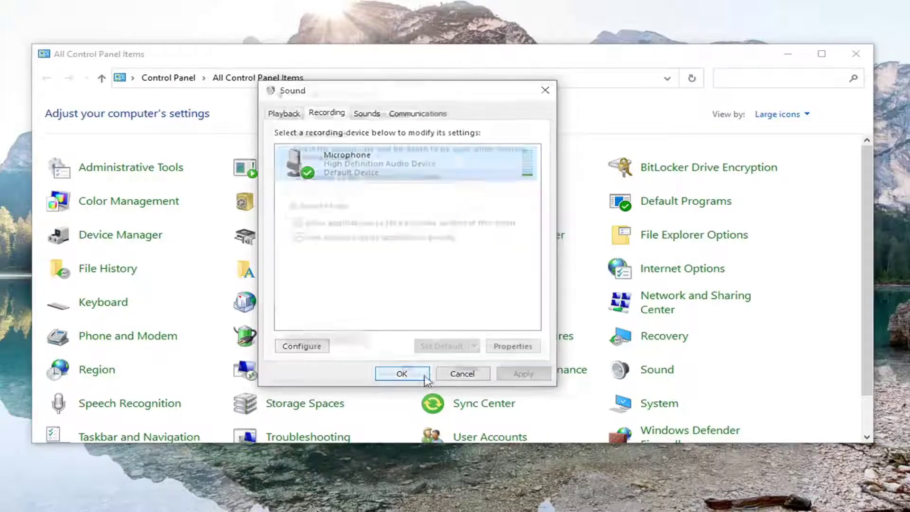
Step: Dismiss the Sound dialog with OK and close the Control Panel window
left_click(546, 91)
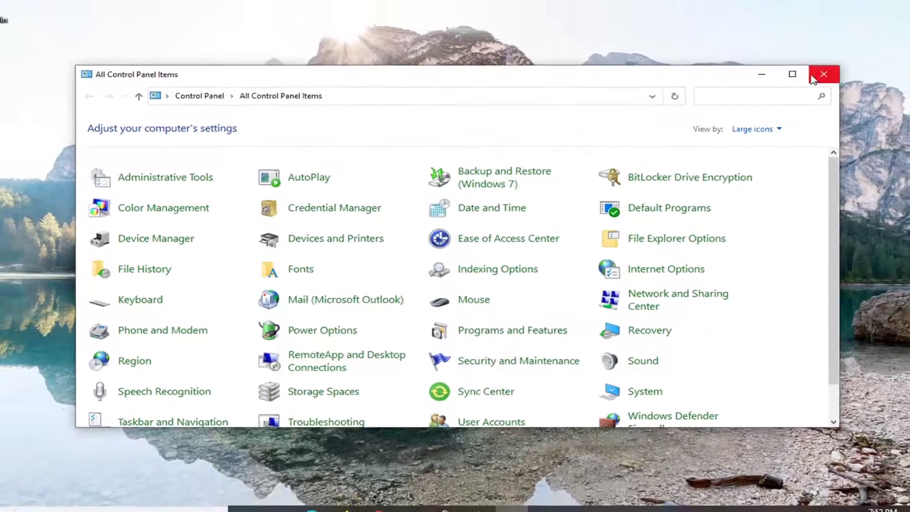
left_click(822, 74)
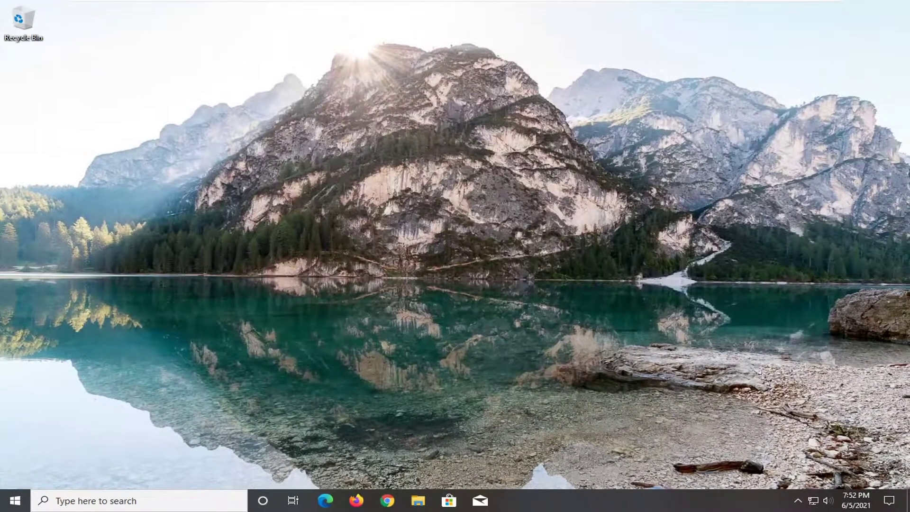